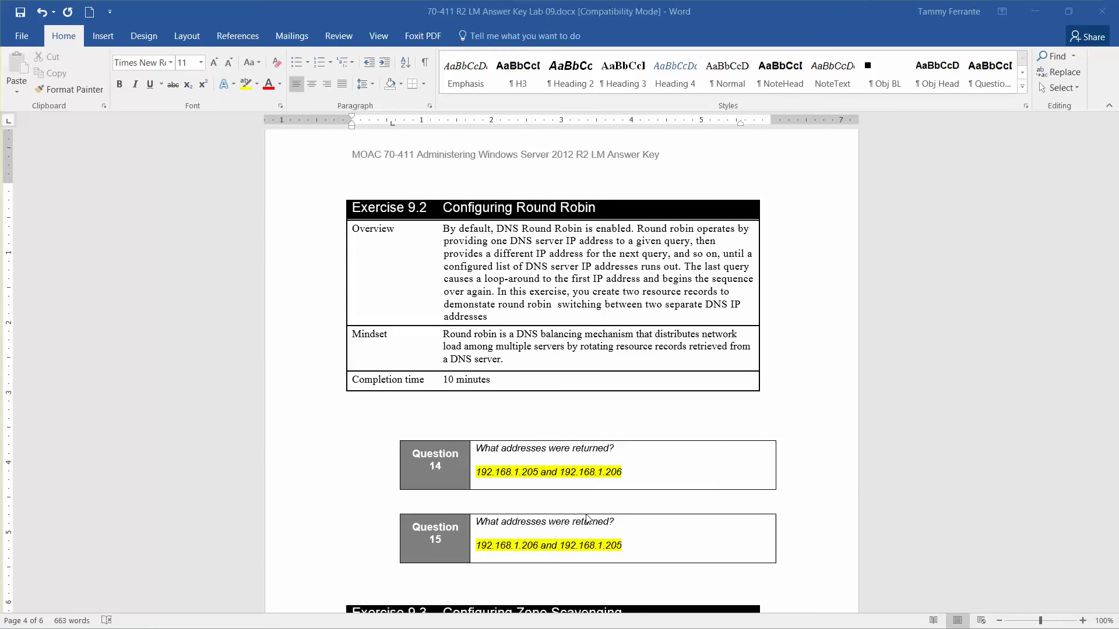
# Minimize the Word answer key and bring up the virtual machine's DNS Manager window
pyautogui.click(1035, 12)
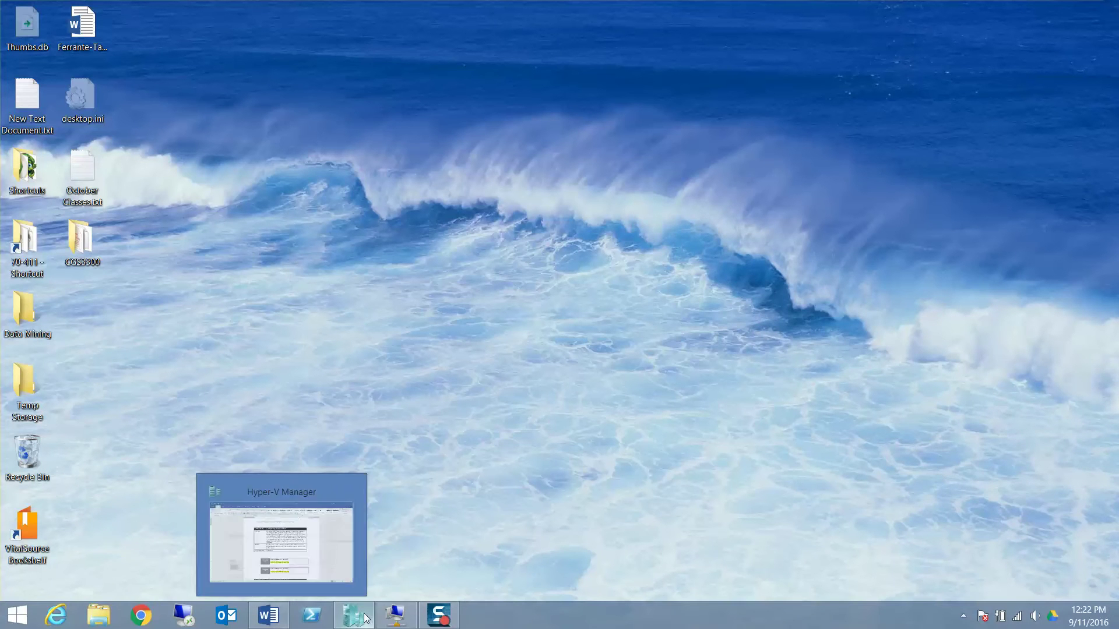
pyautogui.moveTo(390, 622)
pyautogui.click(393, 560)
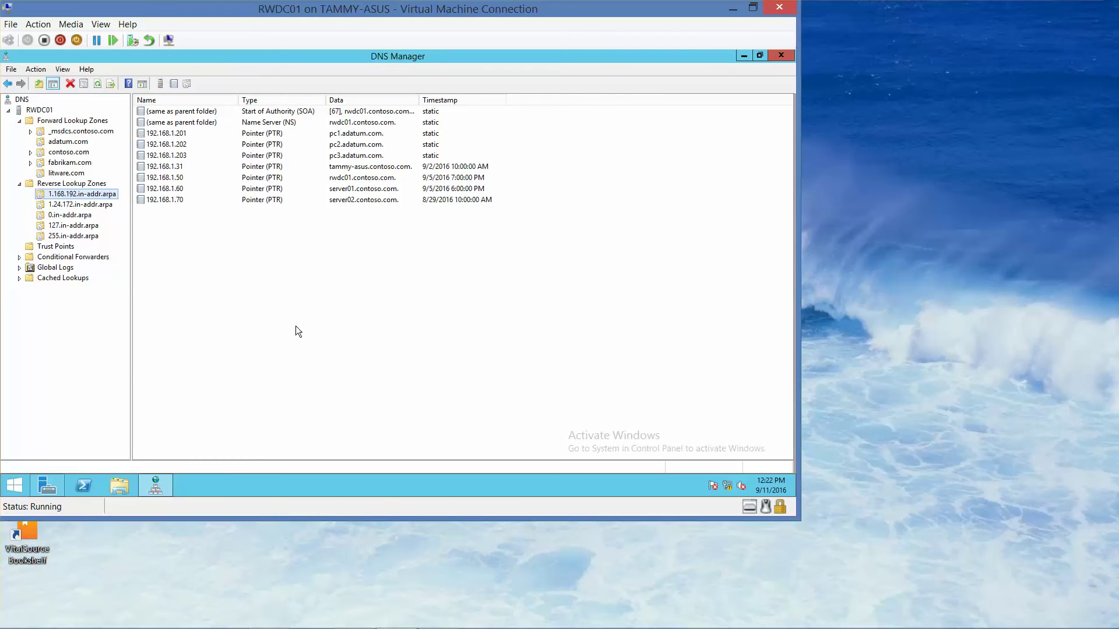
# Start a new host (A) record in adatum.com named web with IP 192.168.1.205
pyautogui.click(71, 145)
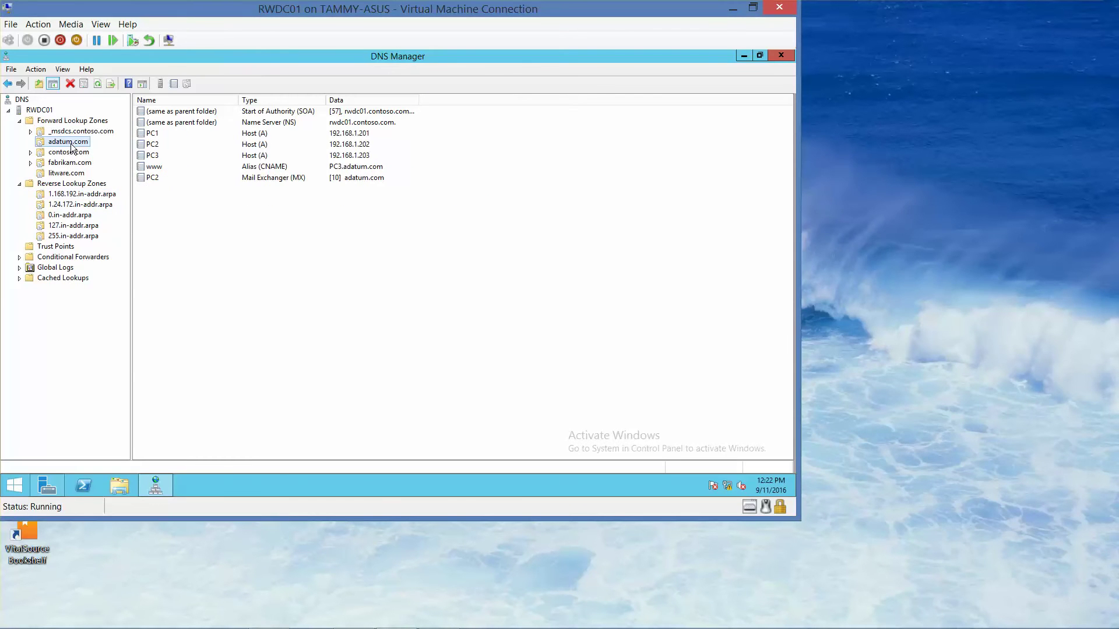
pyautogui.rightClick(71, 146)
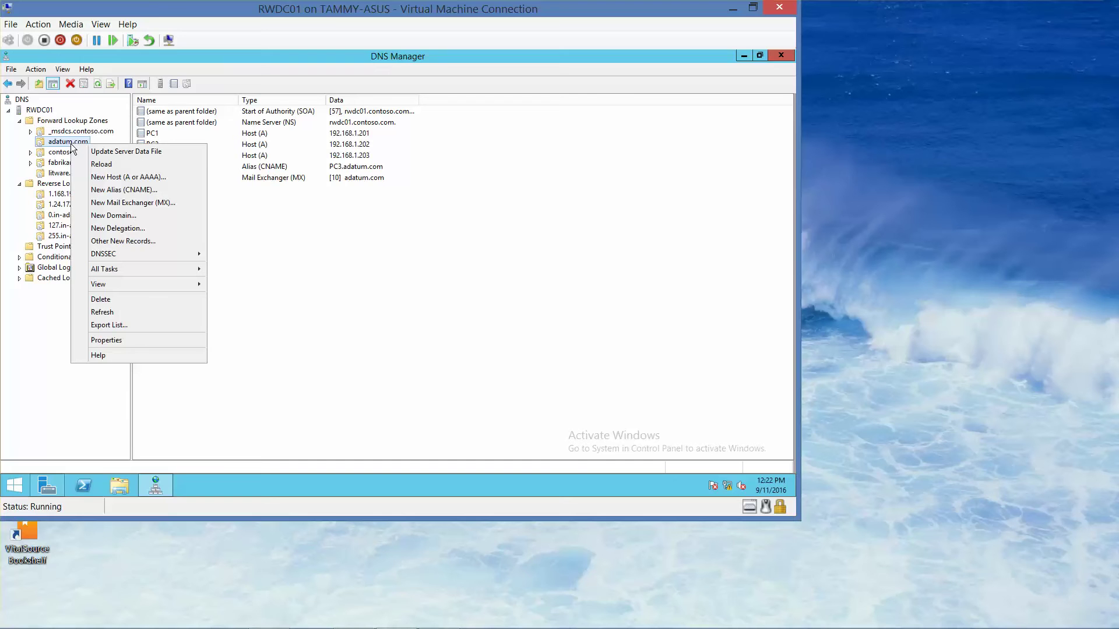
pyautogui.click(113, 177)
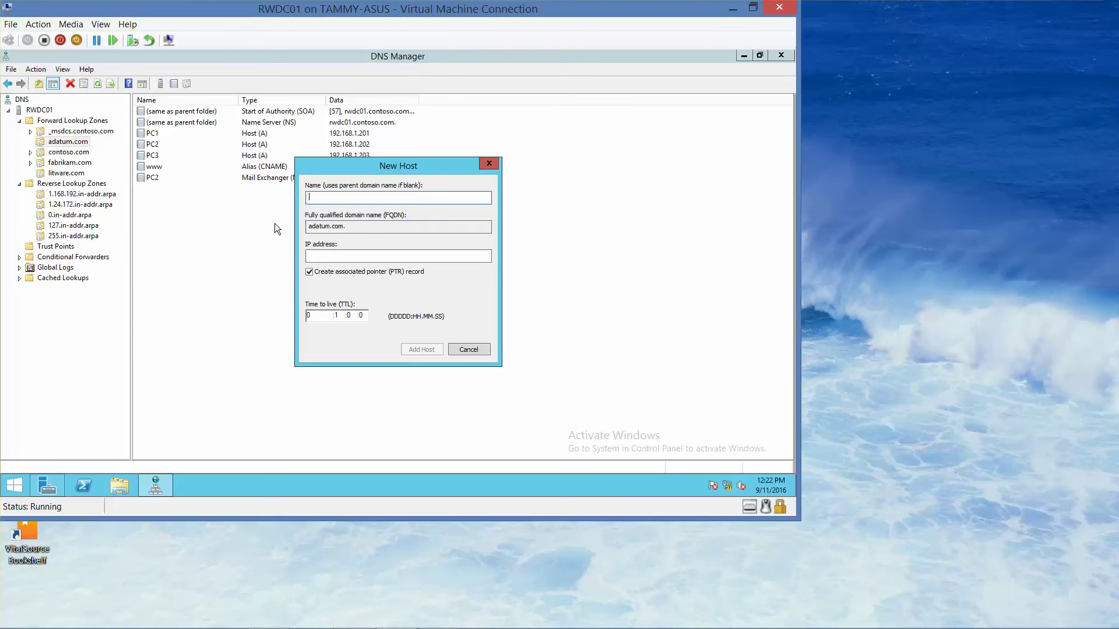
pyautogui.write('web')
pyautogui.press('Tab')
pyautogui.press('Tab')
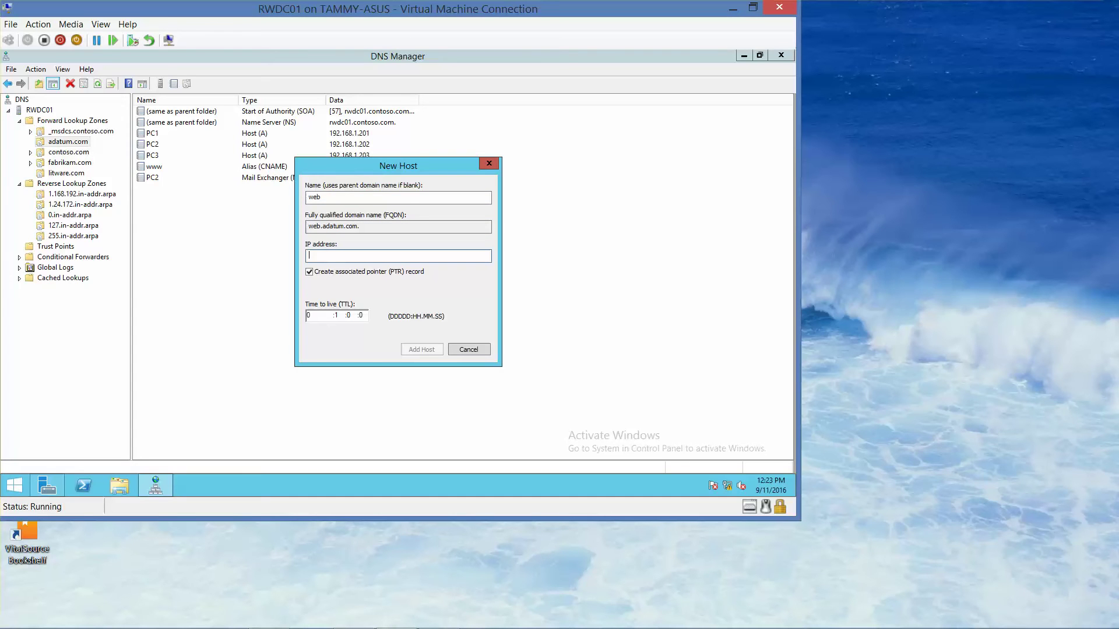
pyautogui.write('192.168.1.205')
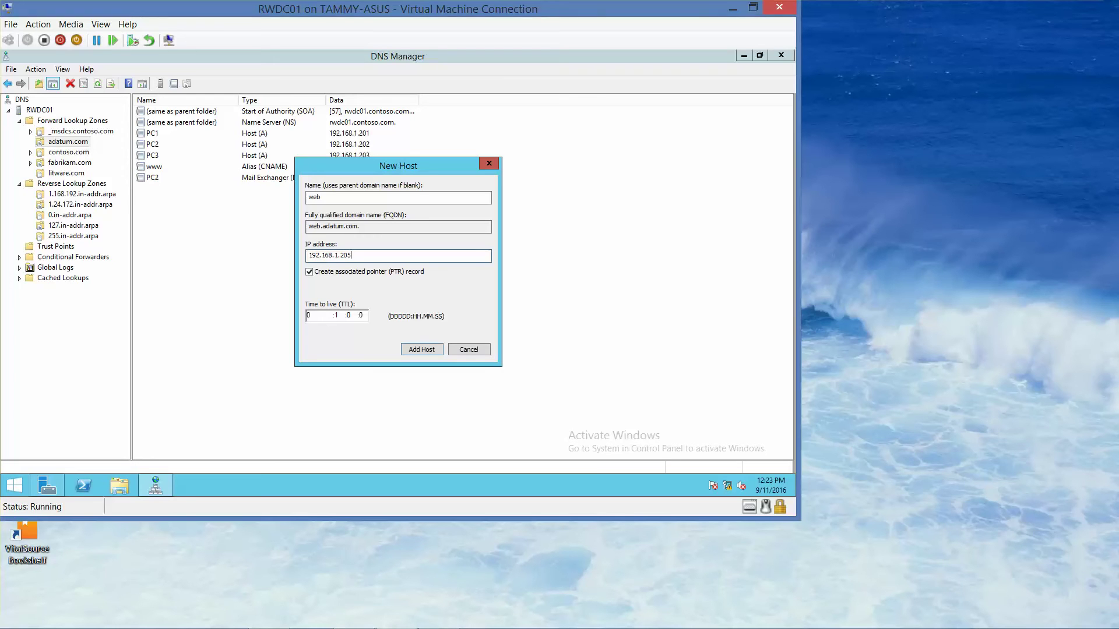
# Add the web host for 192.168.1.205, then a second web host for 192.168.1.206, and close the dialog
pyautogui.click(412, 350)
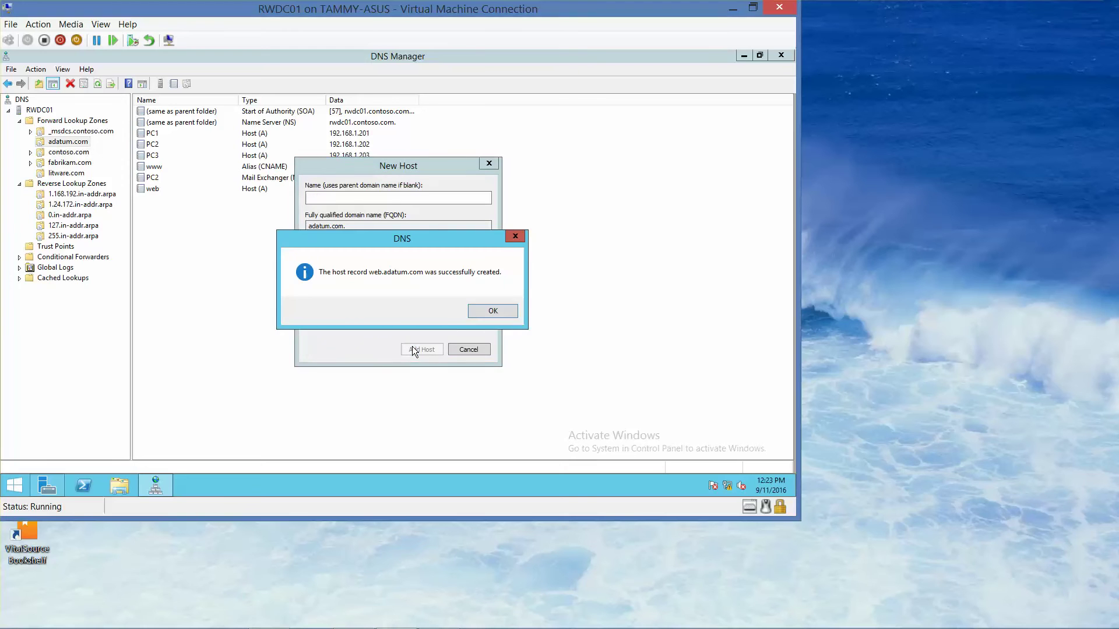
pyautogui.click(478, 311)
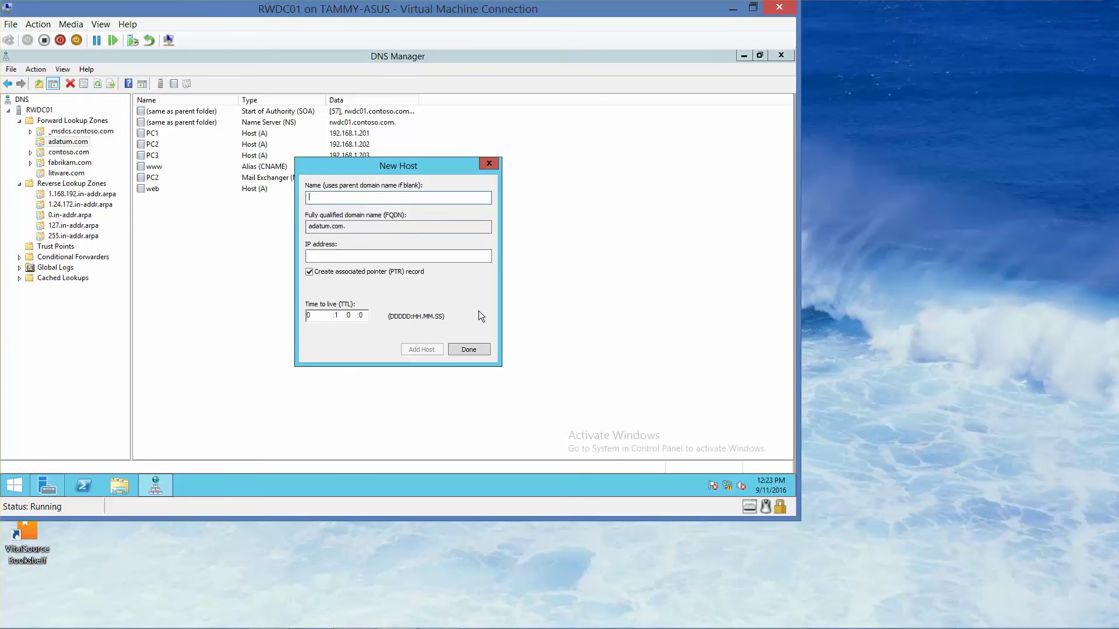
pyautogui.write('192.168.')
pyautogui.press('BackSpace')
pyautogui.press('BackSpace')
pyautogui.press('BackSpace')
pyautogui.press('BackSpace')
pyautogui.press('BackSpace')
pyautogui.press('BackSpace')
pyautogui.press('BackSpace')
pyautogui.press('BackSpace')
pyautogui.write('web')
pyautogui.click(348, 255)
pyautogui.write('192.16')
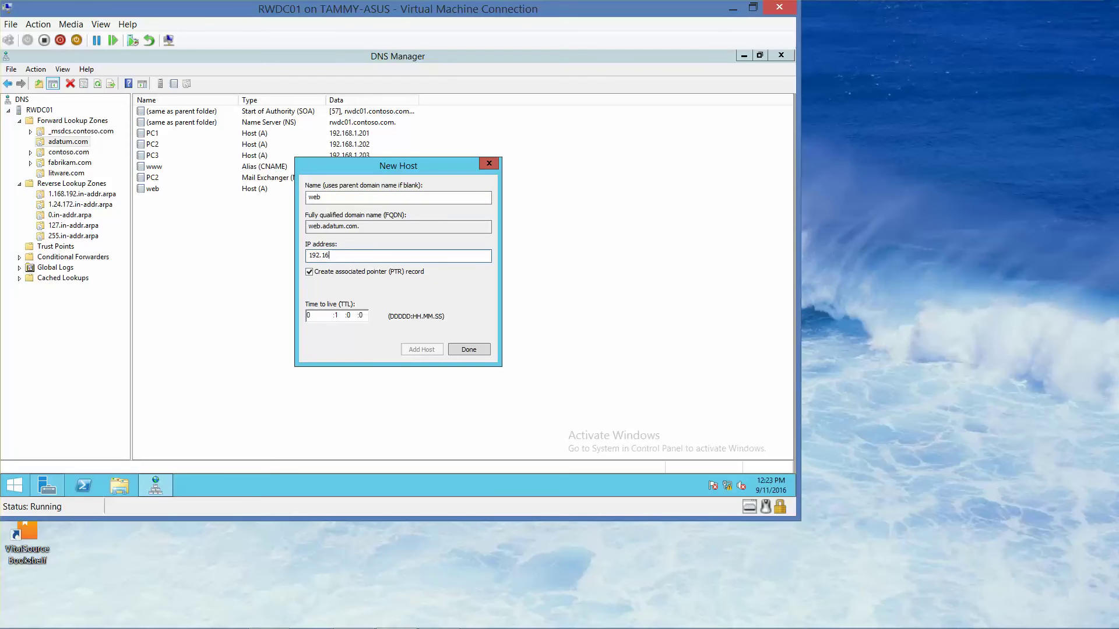
pyautogui.write('8.1.206')
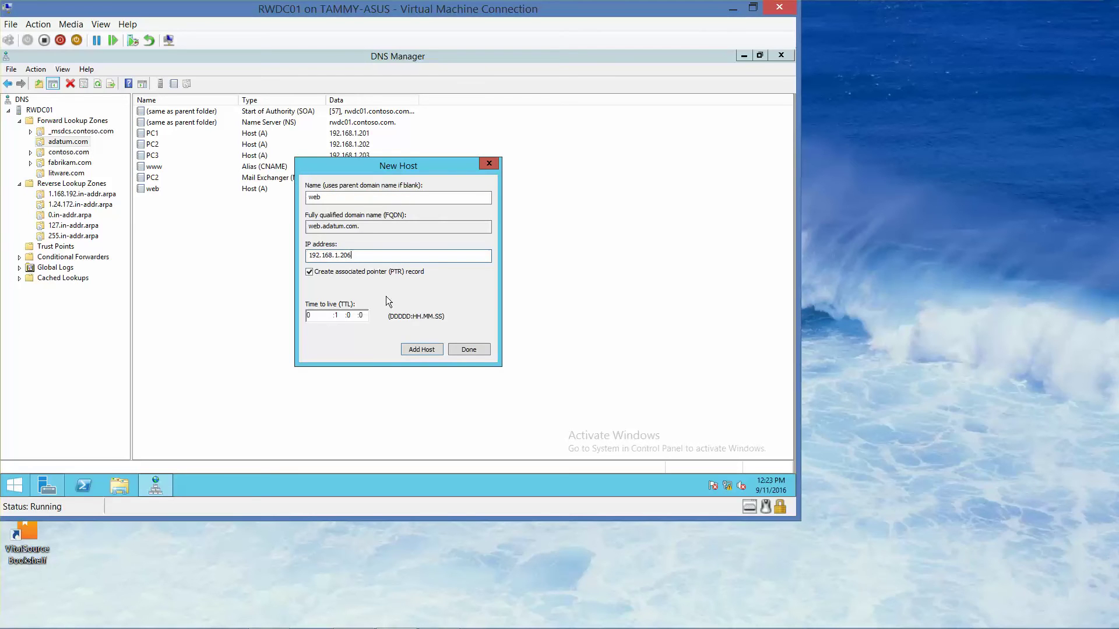
pyautogui.click(421, 347)
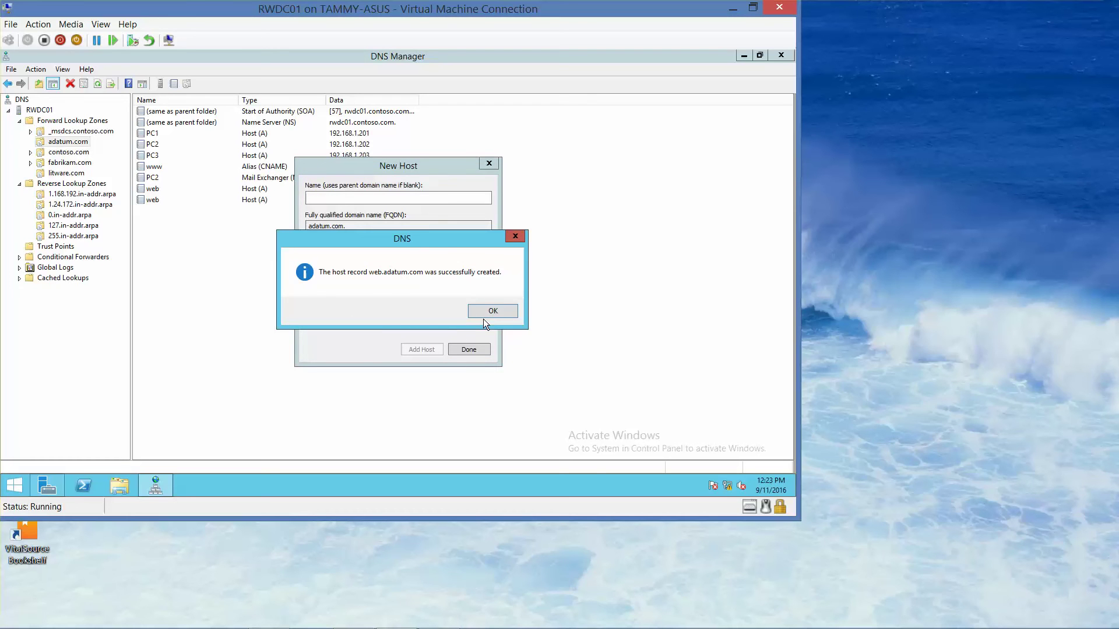
pyautogui.click(497, 310)
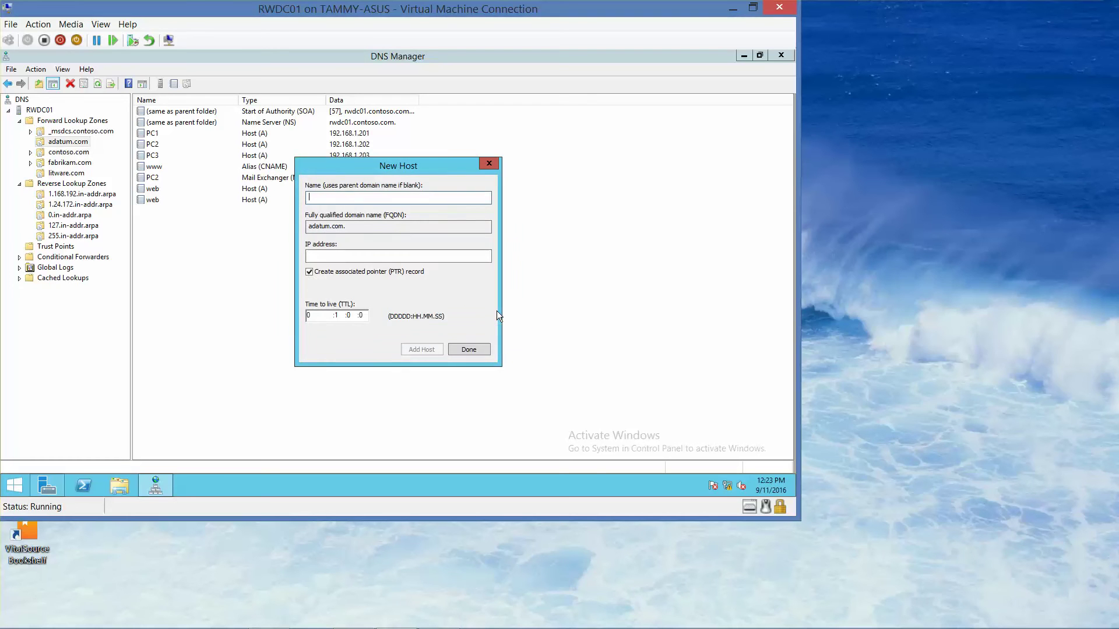
pyautogui.click(469, 349)
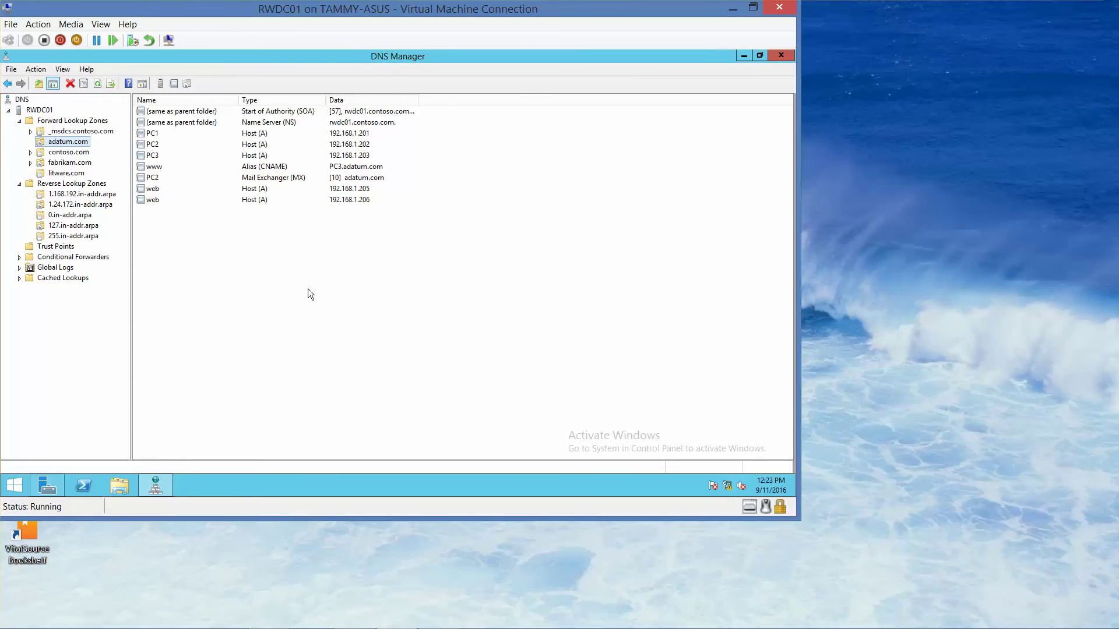
# Refresh the 1.168.192.in-addr.arpa zone and check the pointer records for 192.168.1.205 and .206
pyautogui.click(100, 198)
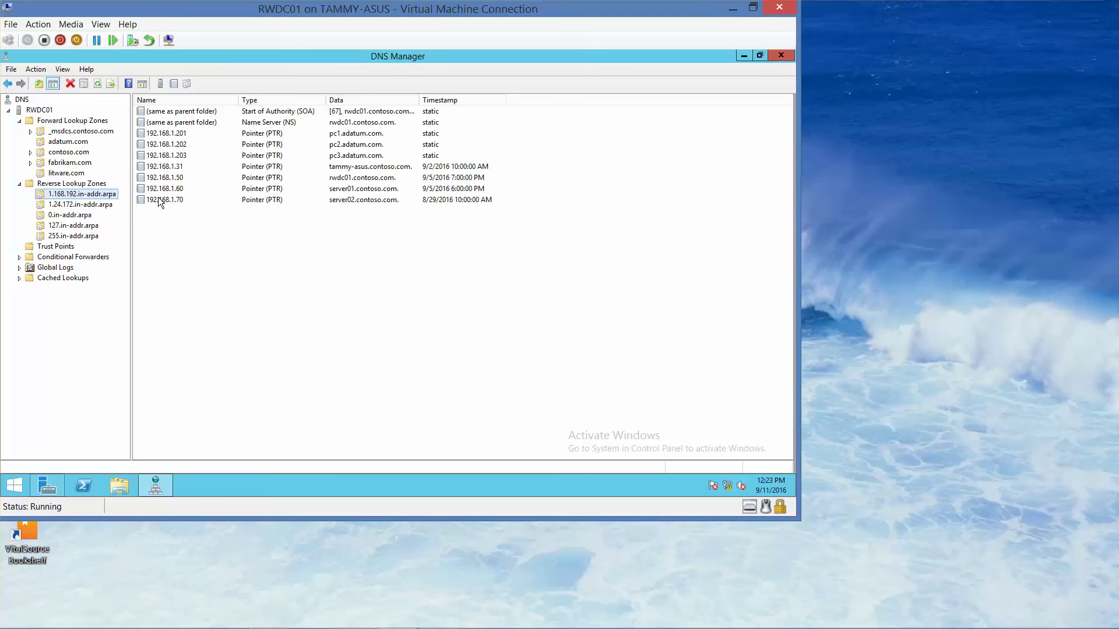
pyautogui.press('F5')
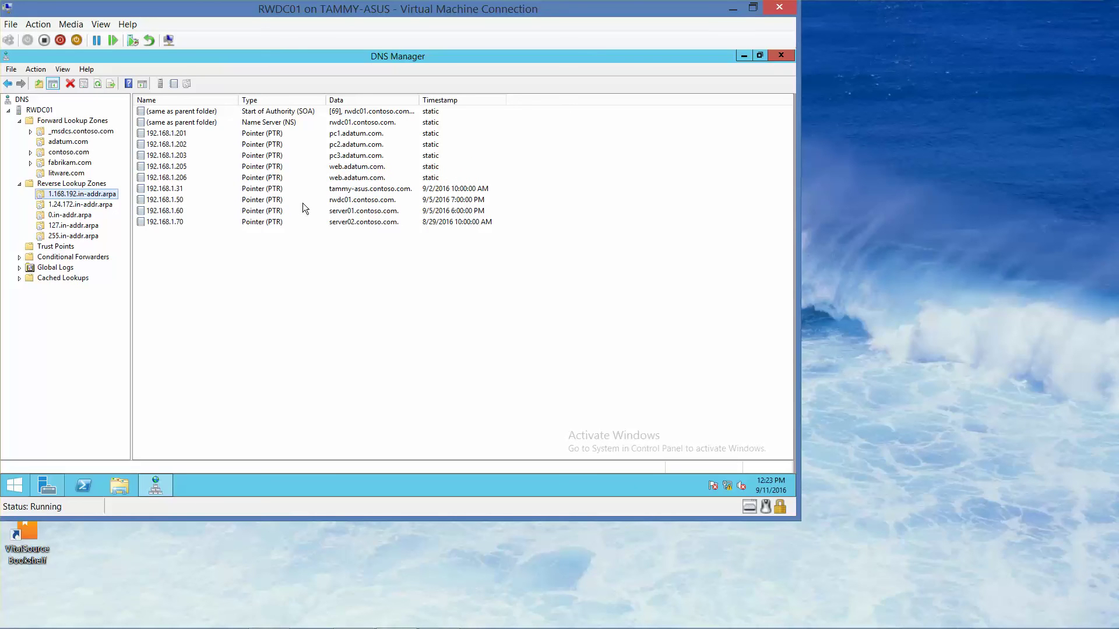
pyautogui.click(357, 172)
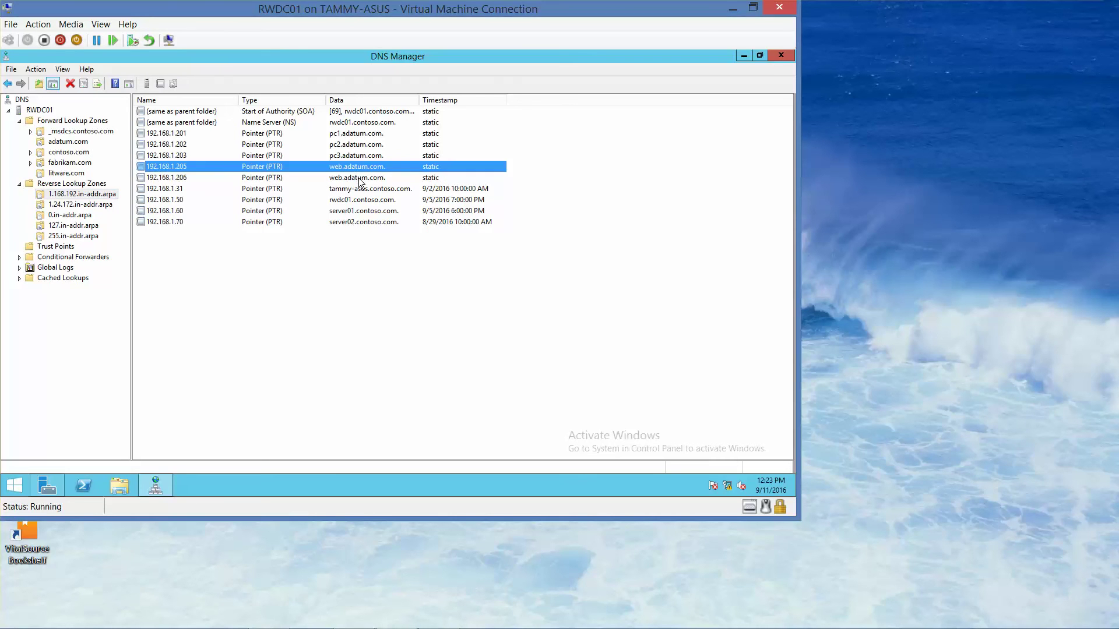
pyautogui.click(359, 174)
pyautogui.click(361, 171)
pyautogui.click(362, 179)
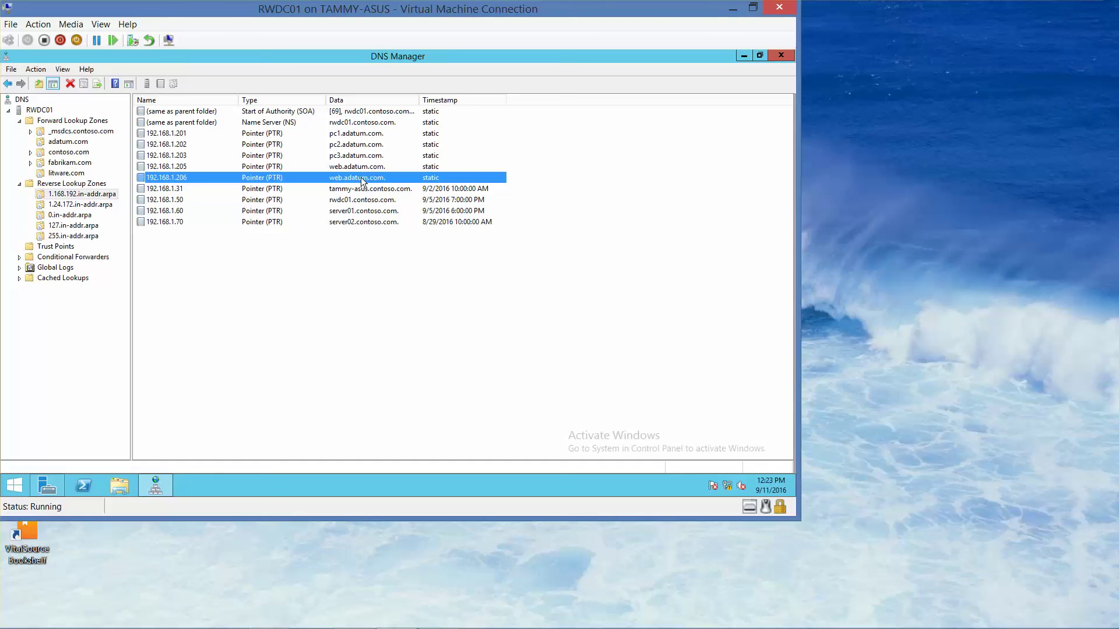
# Try a web alias (CNAME) in adatum.com targeting the web record, then cancel without creating it
pyautogui.click(80, 145)
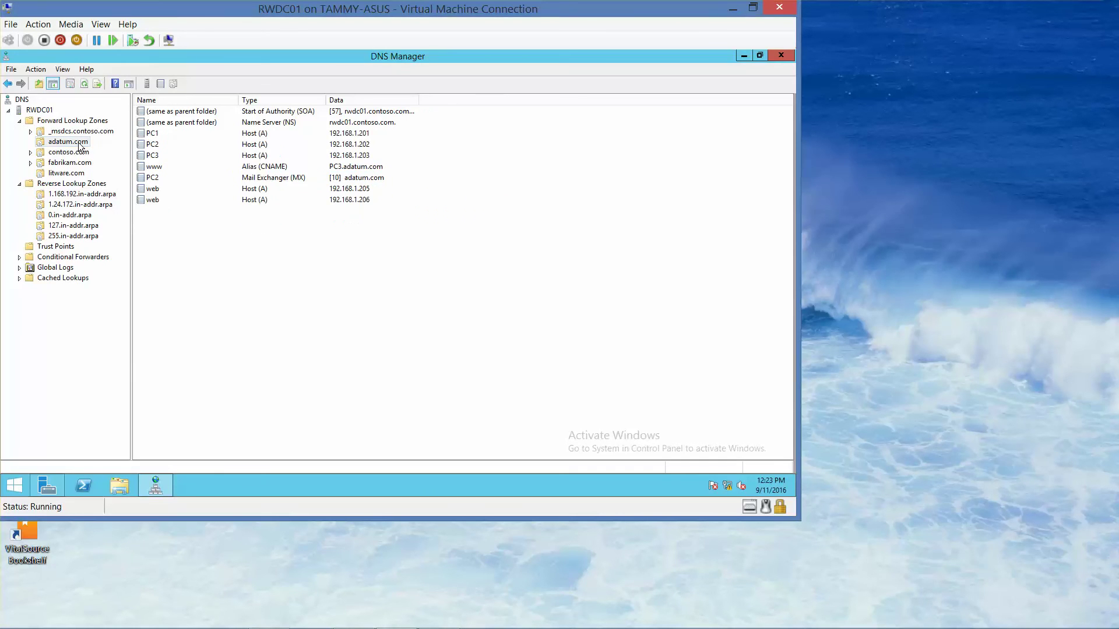
pyautogui.rightClick(80, 146)
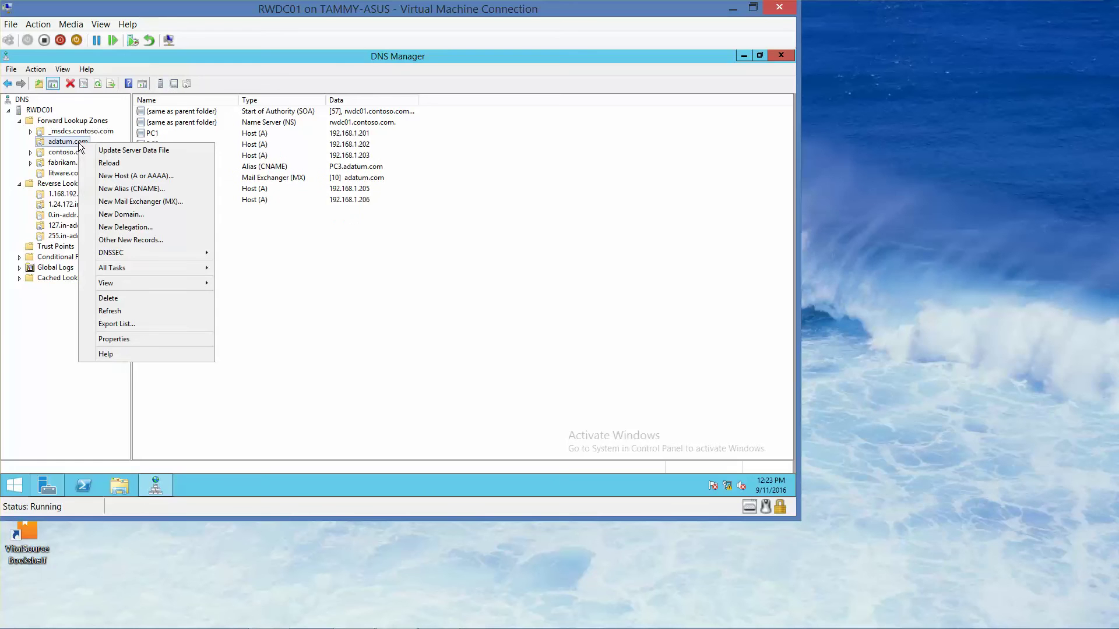
pyautogui.click(138, 191)
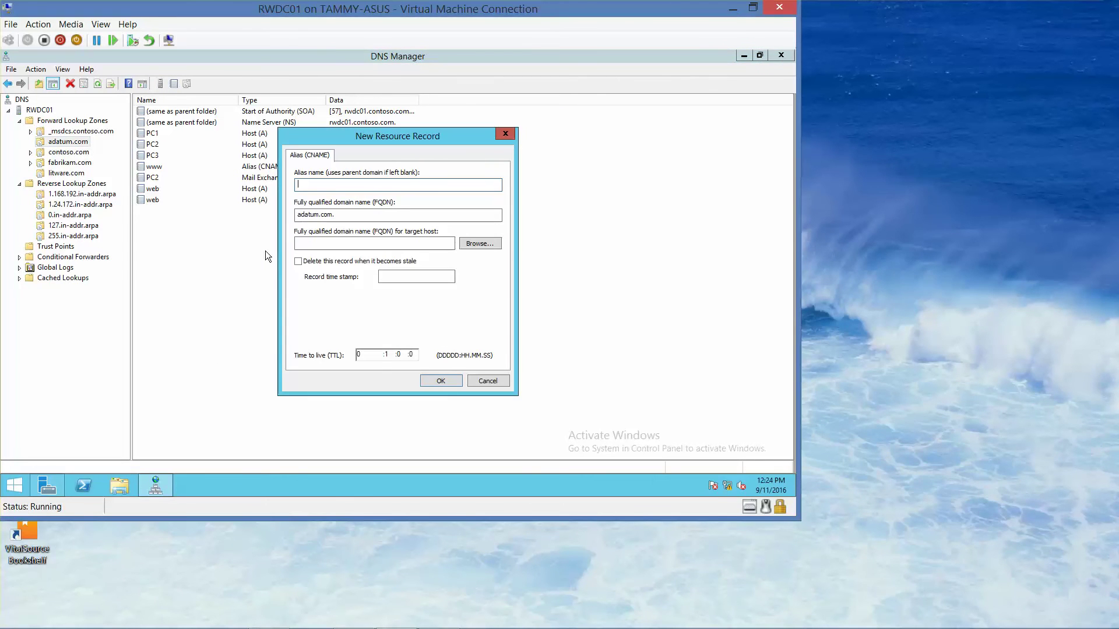
pyautogui.write('web')
pyautogui.click(477, 245)
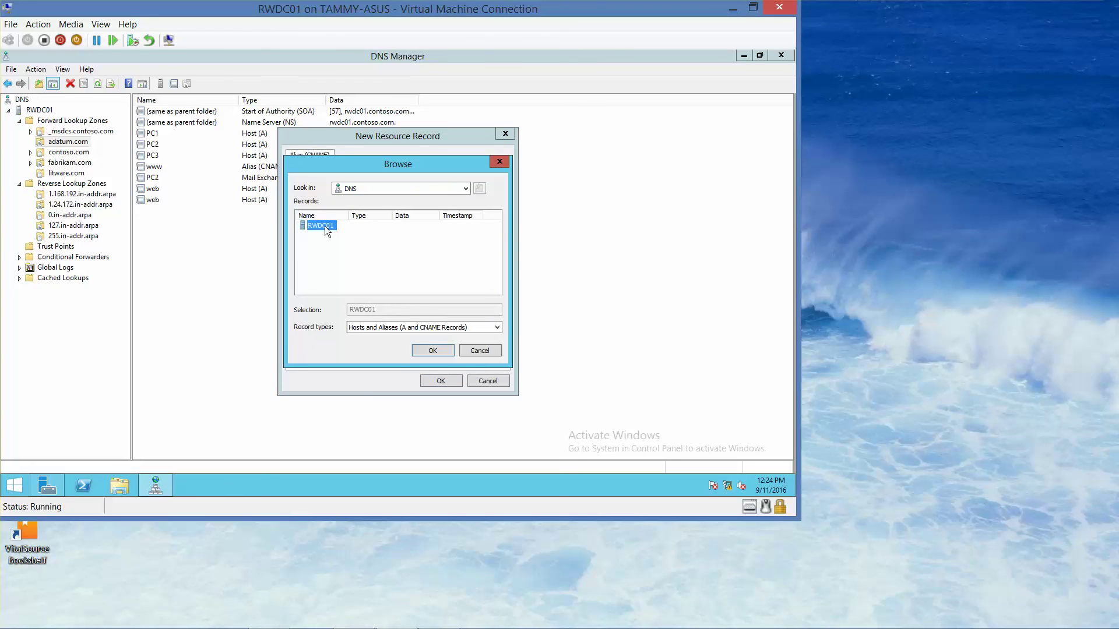
pyautogui.doubleClick(327, 227)
pyautogui.doubleClick(324, 227)
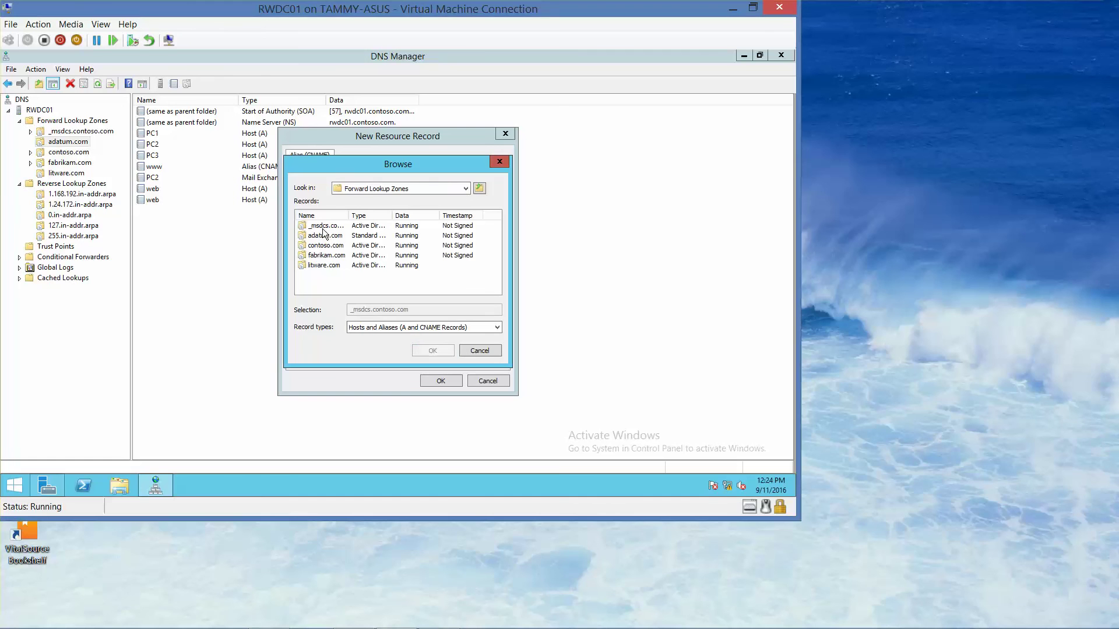
pyautogui.doubleClick(326, 235)
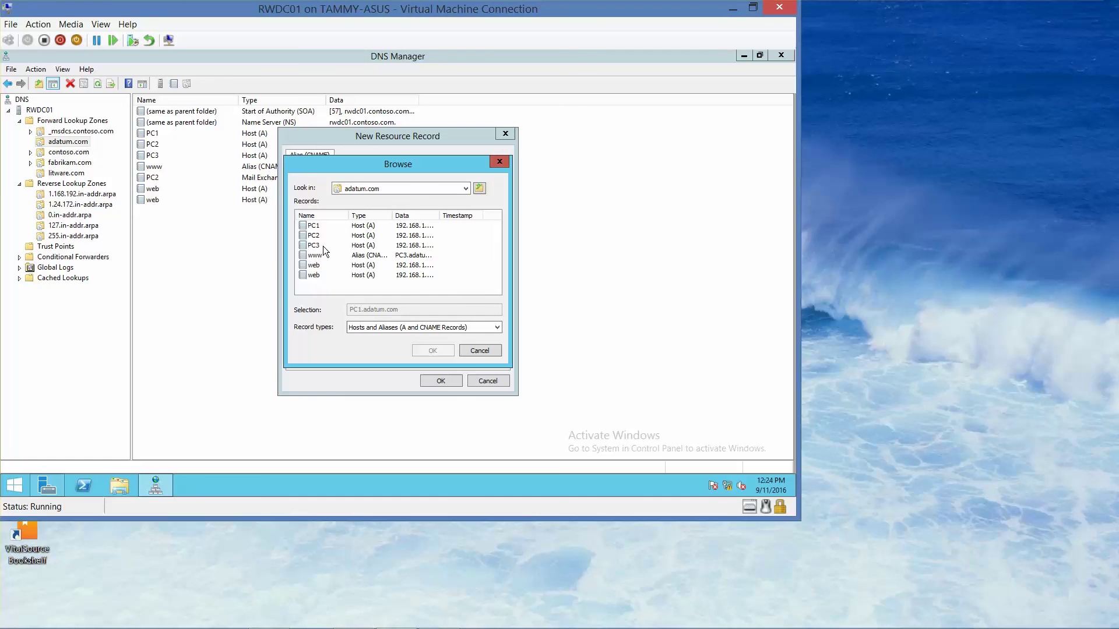
pyautogui.click(314, 266)
pyautogui.click(474, 346)
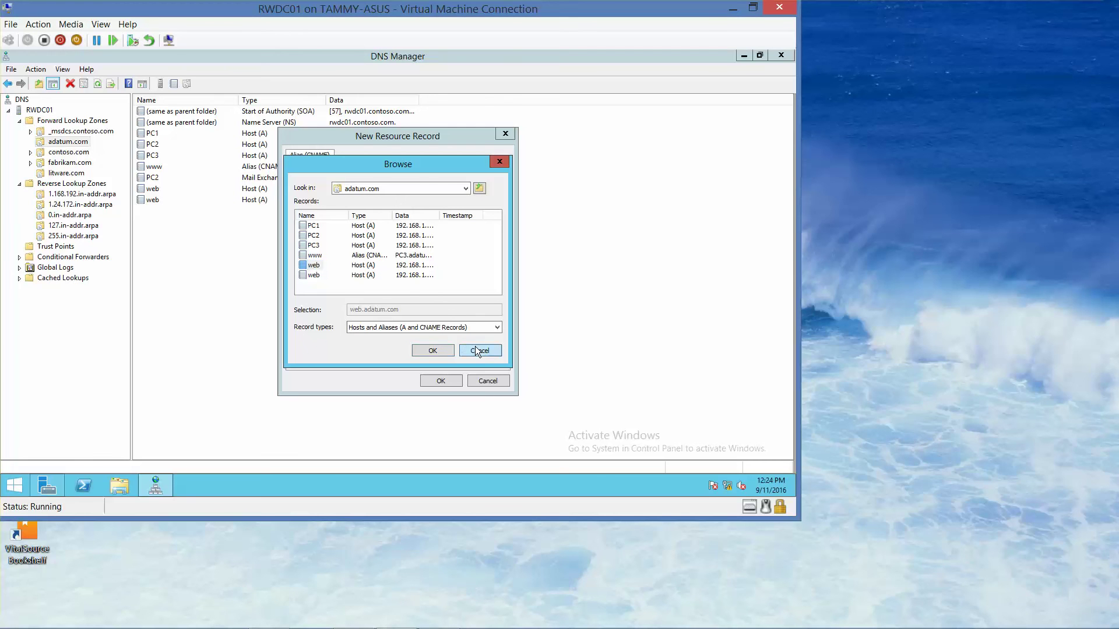
pyautogui.click(489, 381)
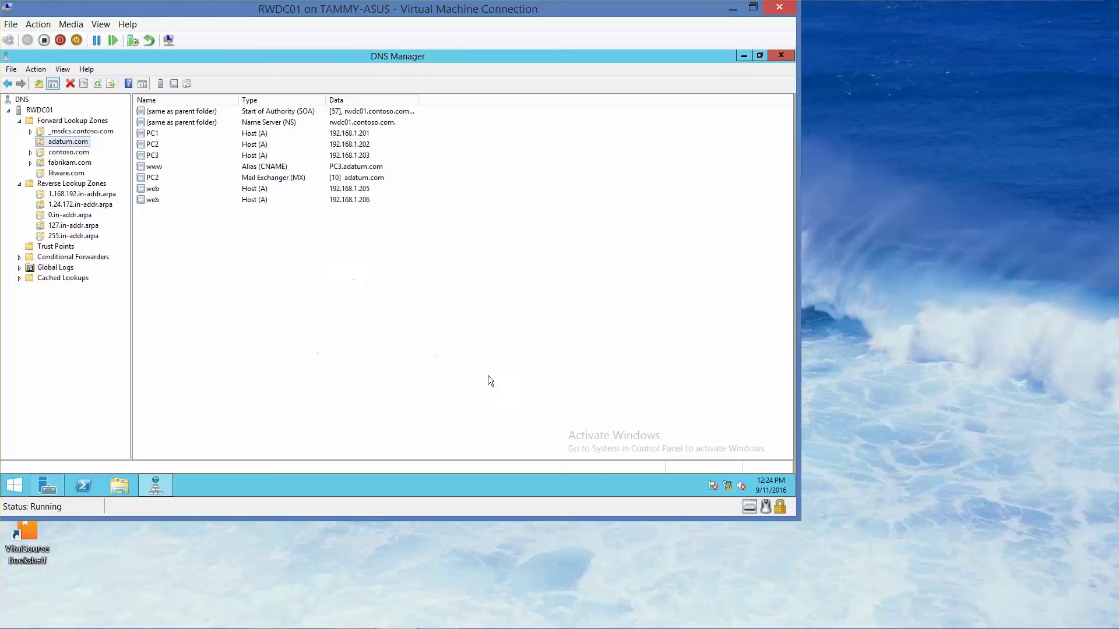
# Open an administrator Command Prompt and run nslookup 192.168.1.205
pyautogui.rightClick(18, 485)
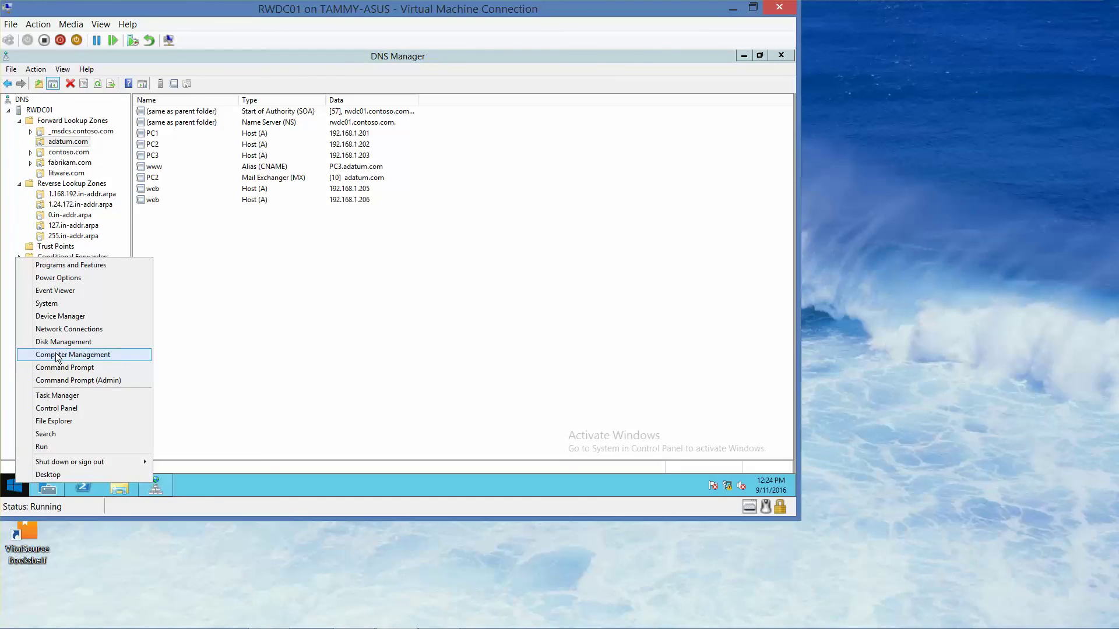
pyautogui.click(60, 380)
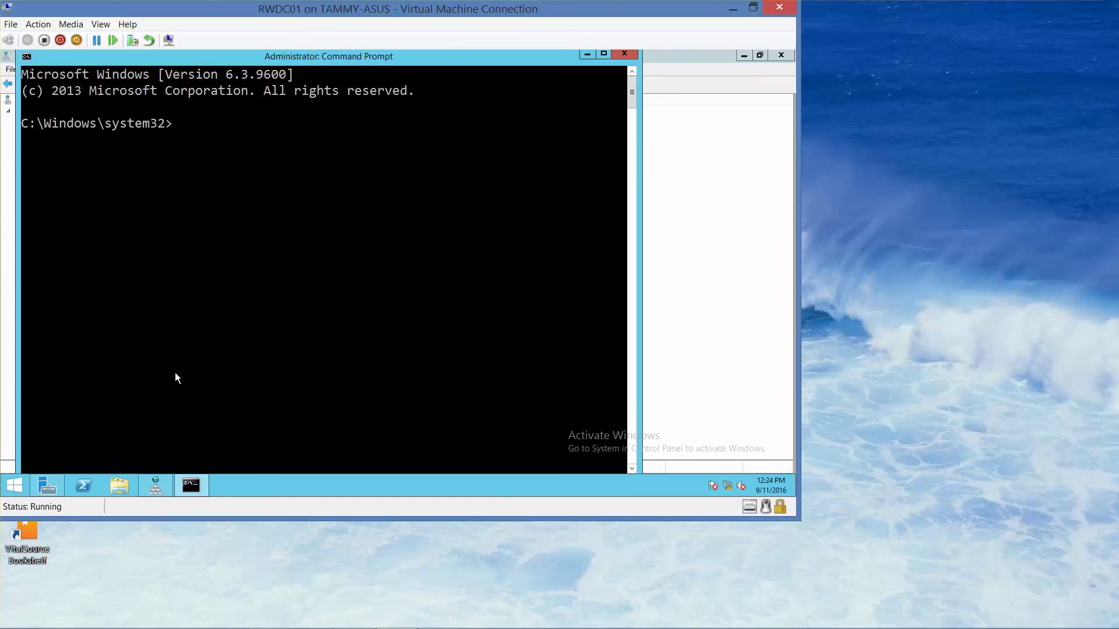
pyautogui.write('nslookup 192.168.1.205')
pyautogui.press('Return')
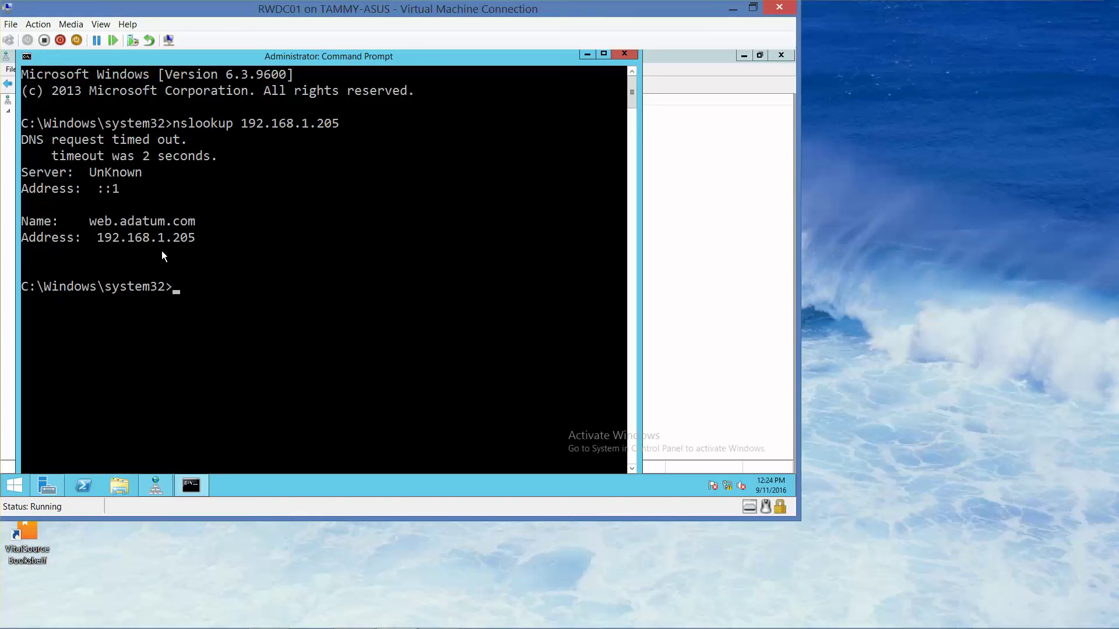
# Run nslookup for 192.168.1.206 and then for web.adatum.com
pyautogui.write('nslookup 192.168')
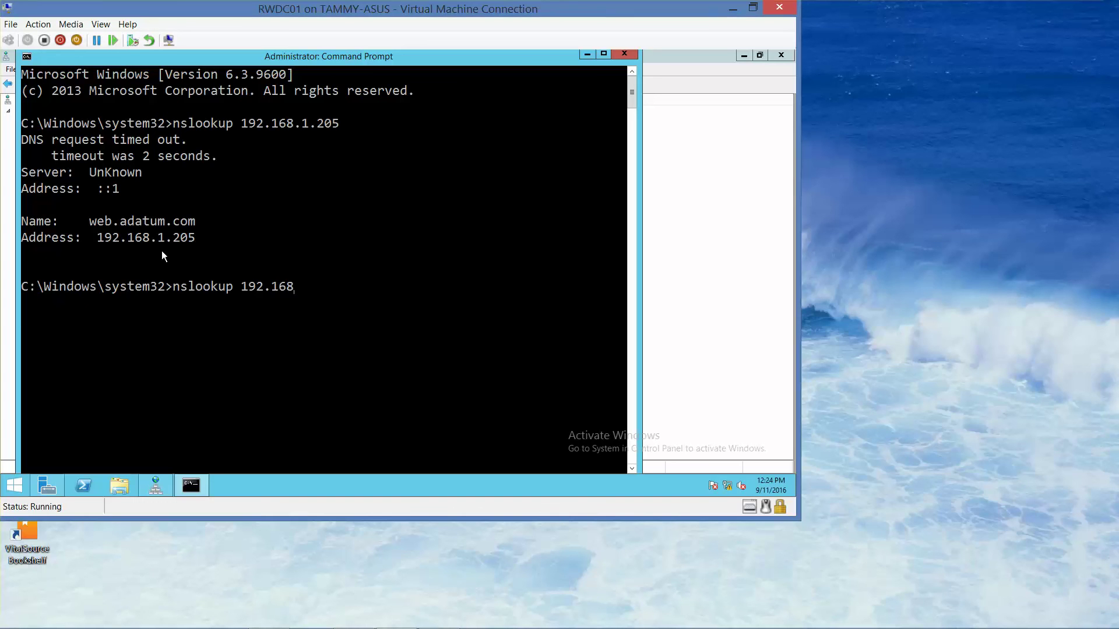
pyautogui.write('.1.206')
pyautogui.press('Return')
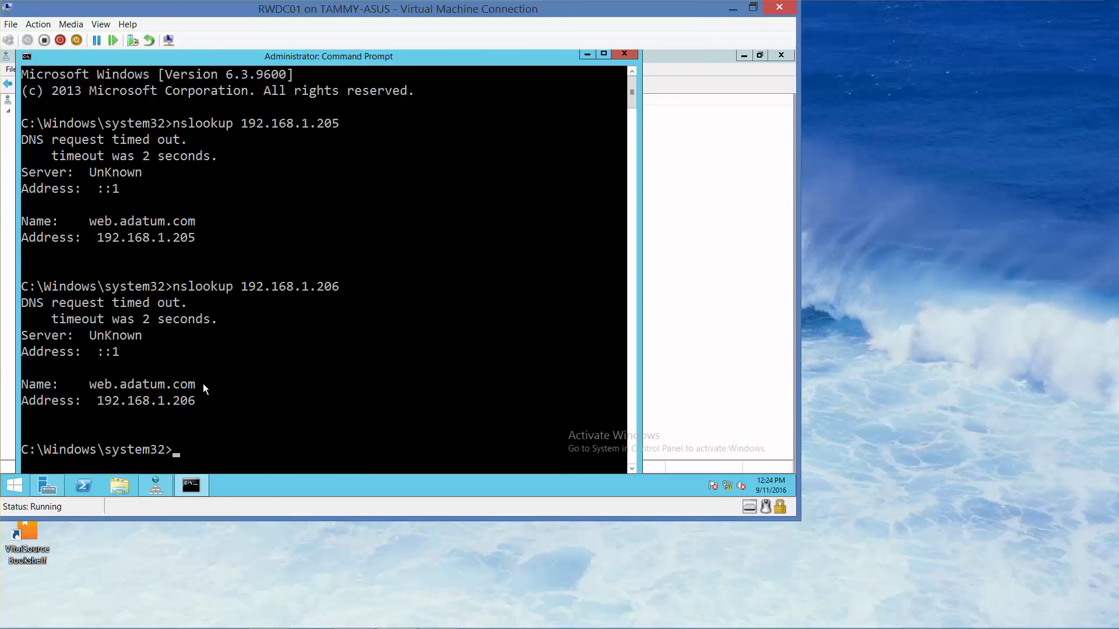
pyautogui.write('nslookup web.ada')
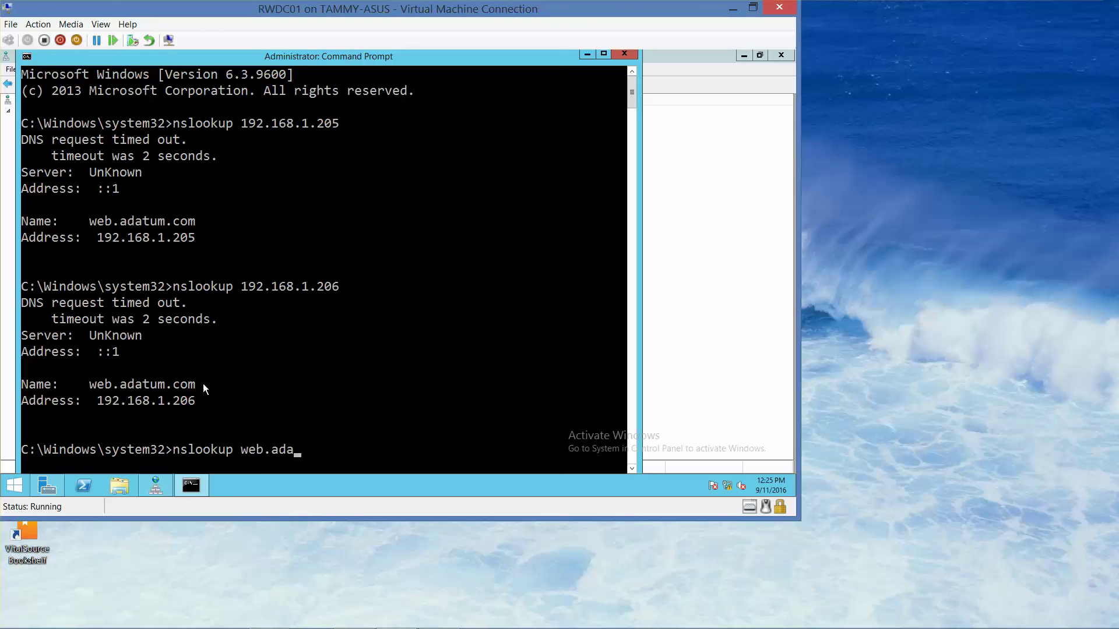
pyautogui.write('tum.com')
pyautogui.press('Return')
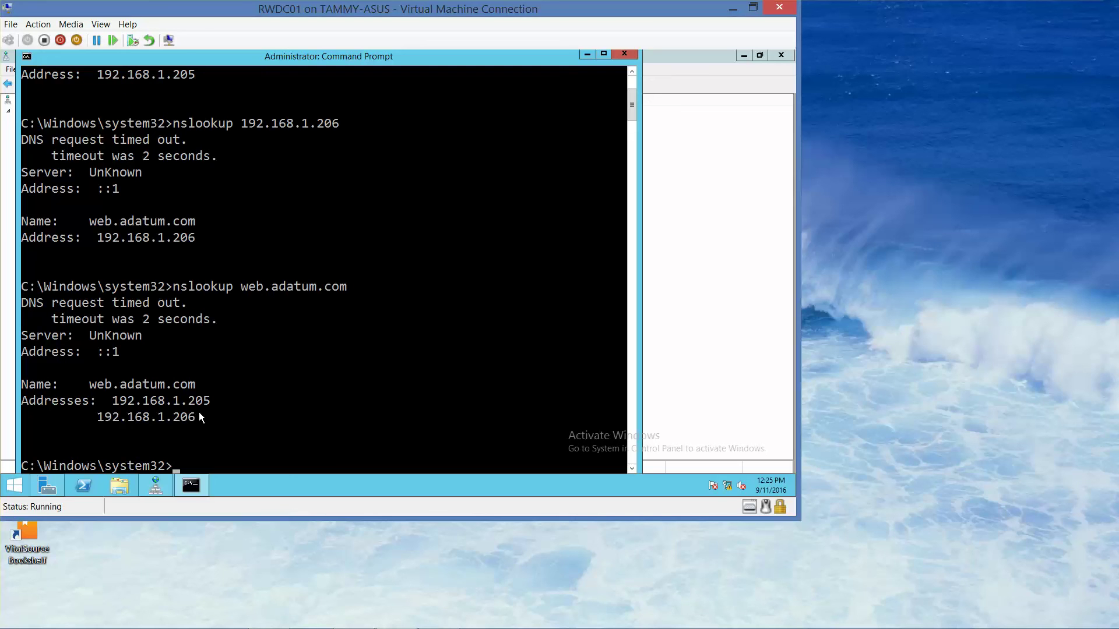
# Run nslookup web.adatum.com again to check that the address order rotates
pyautogui.write('nslookup web.adatum.com')
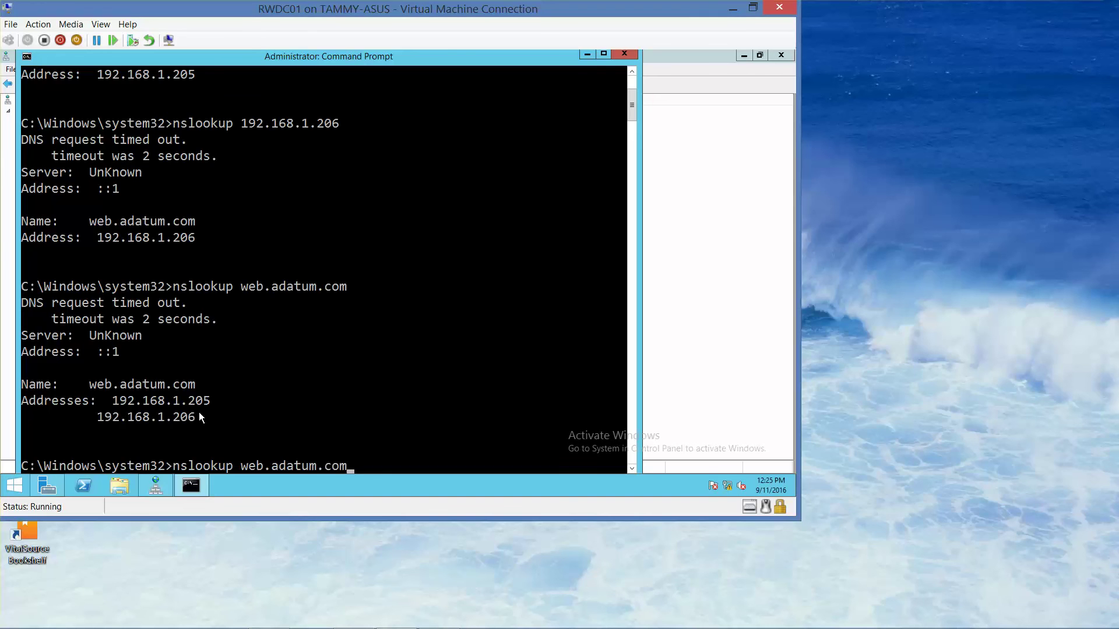
pyautogui.press('Return')
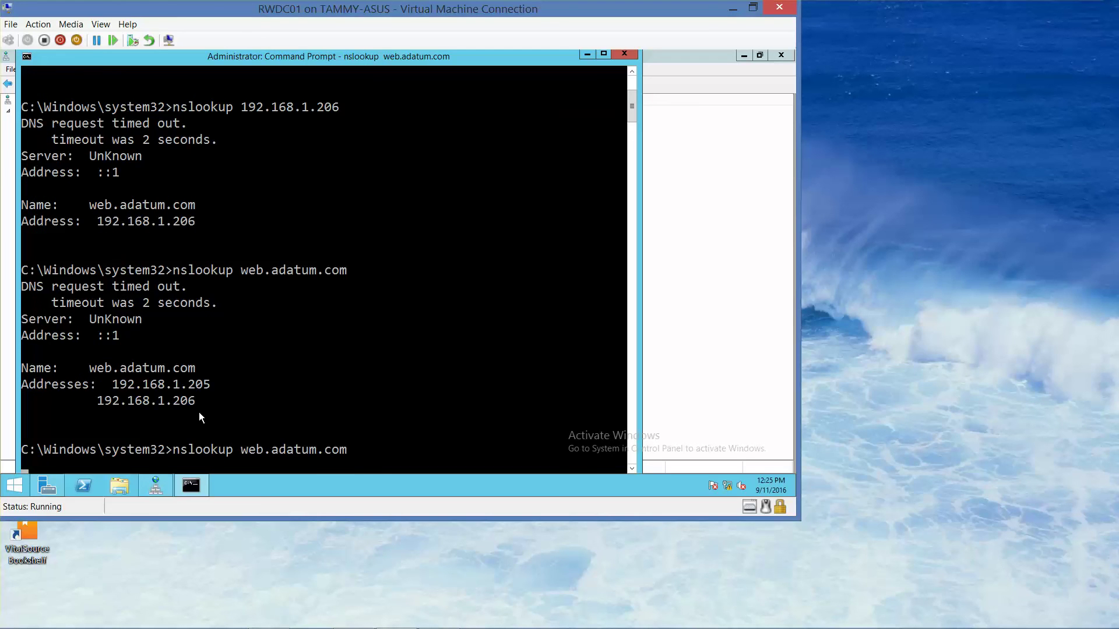